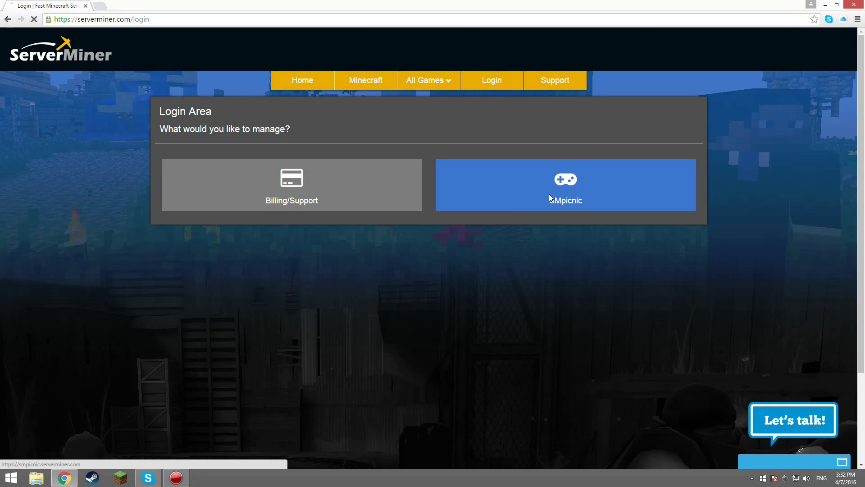
- Choose the SMpicnic tile in the ServerMiner Login Area
{"action": "left_click", "coordinate": [528, 200]}
- Log in, copy myserver.serverminer.com from the server's Server Manager, and launch Minecraft
{"action": "left_click", "coordinate": [255, 233]}
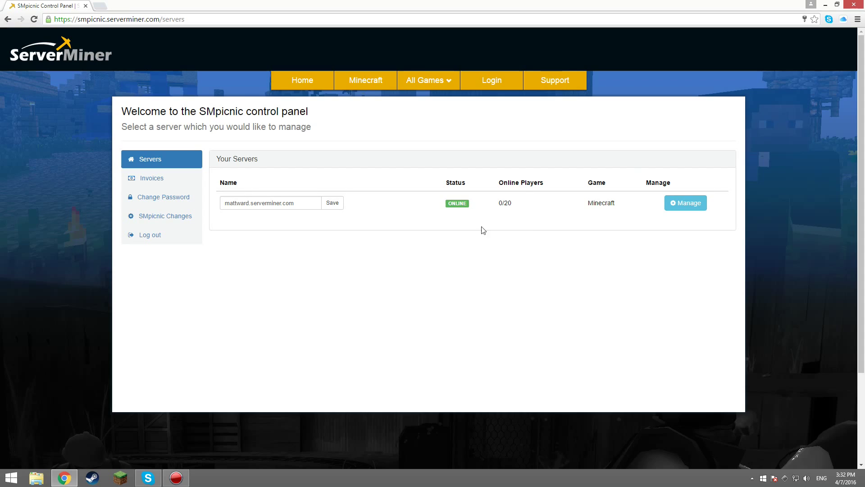
{"action": "left_click", "coordinate": [685, 203]}
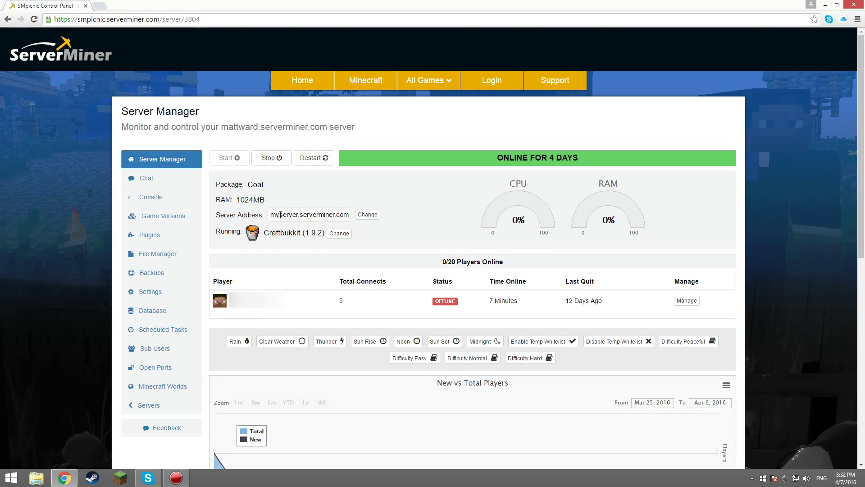
{"action": "left_click_drag", "start_coordinate": [270, 214], "coordinate": [350, 213]}
{"action": "key", "text": "ctrl+c"}
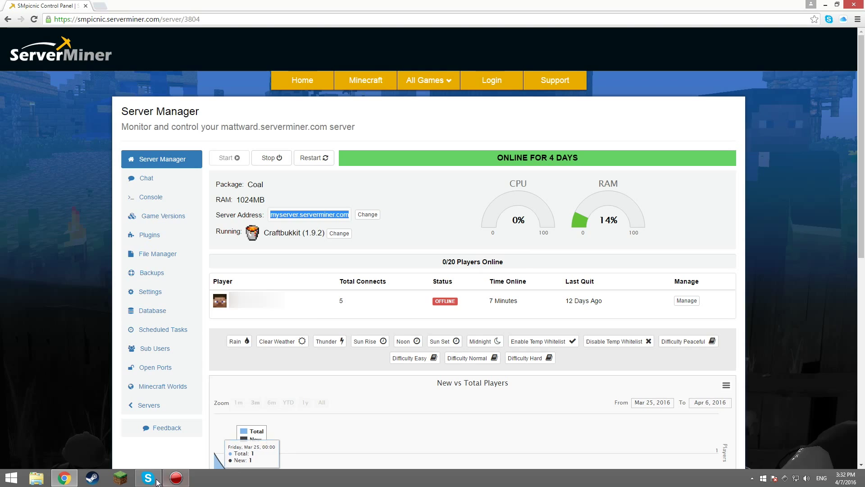
{"action": "left_click", "coordinate": [120, 478]}
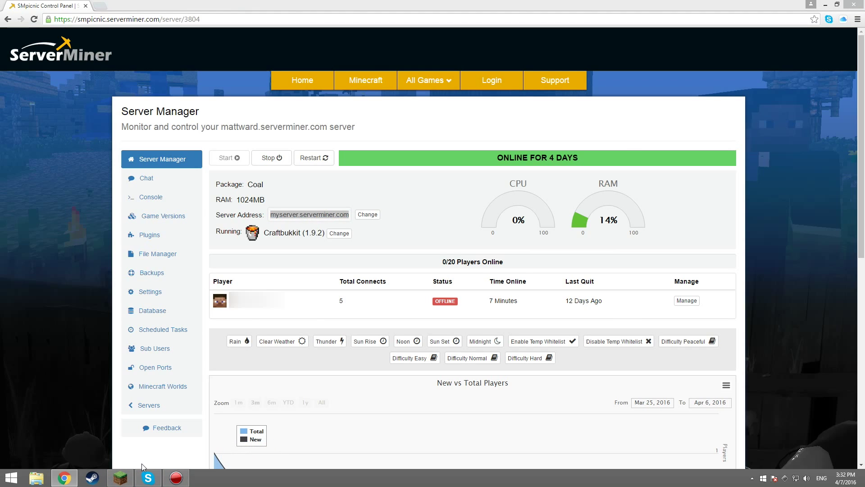
- Start the game and add a multiplayer server with the pasted myserver.serverminer.com address
{"action": "left_click", "coordinate": [433, 348]}
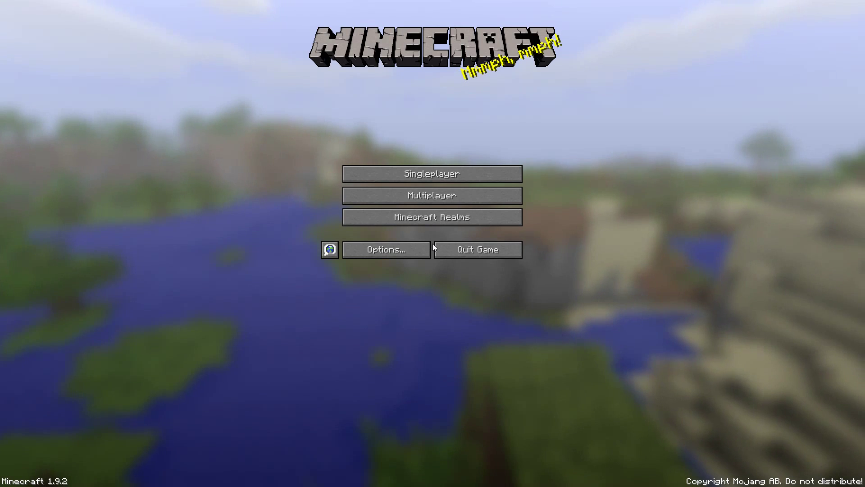
{"action": "left_click", "coordinate": [447, 197]}
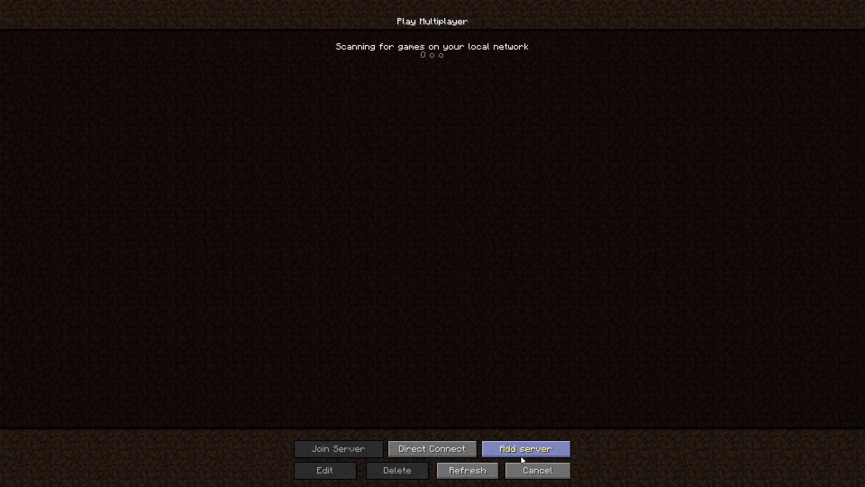
{"action": "left_click", "coordinate": [520, 448]}
{"action": "key", "text": "BackSpace"}
{"action": "key", "text": "BackSpace"}
{"action": "key", "text": "BackSpace"}
{"action": "key", "text": "BackSpace"}
{"action": "type", "text": "ServerMiner Server"}
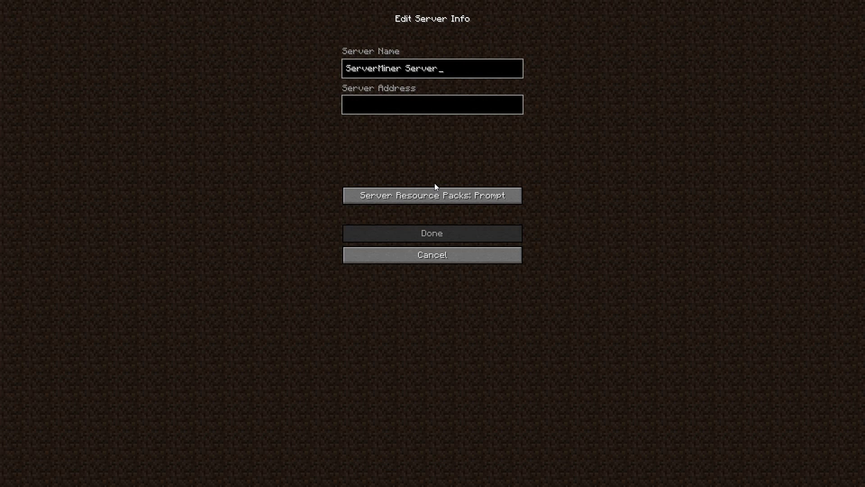
{"action": "key", "text": "ctrl+v"}
- Save the ServerMiner Server entry and join it from the multiplayer list
{"action": "left_click", "coordinate": [465, 235]}
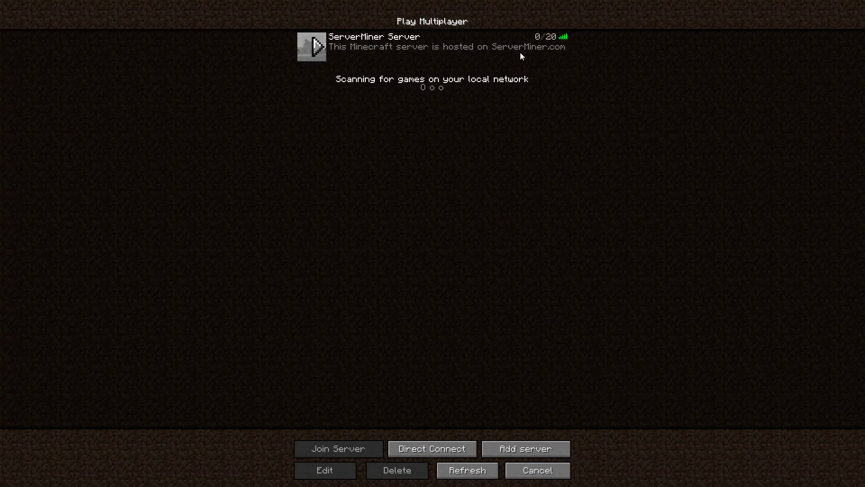
{"action": "double_click", "coordinate": [498, 44]}
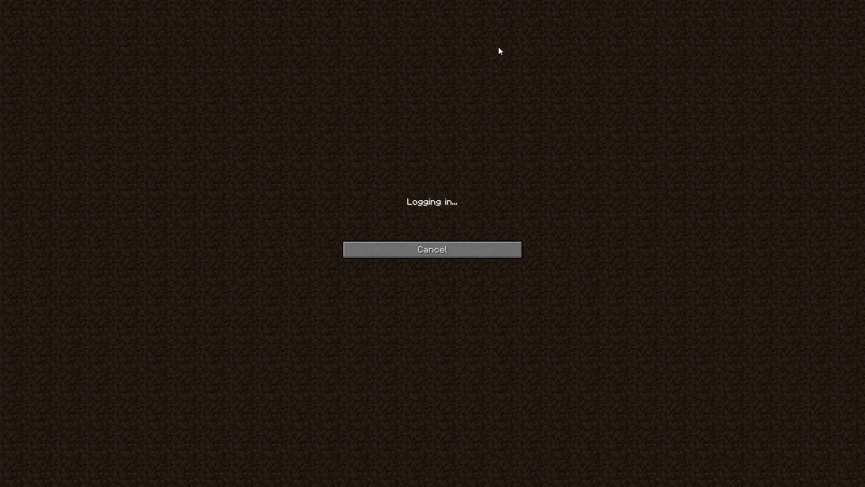